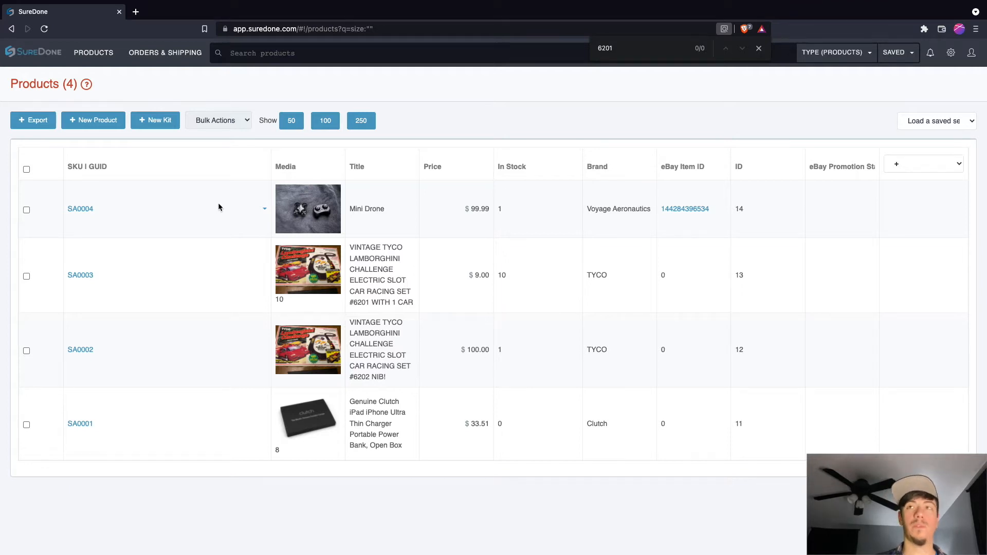
# Step: Search the products for prices above 50 with the query price:>50 and check the listed prices
pyautogui.write('price')
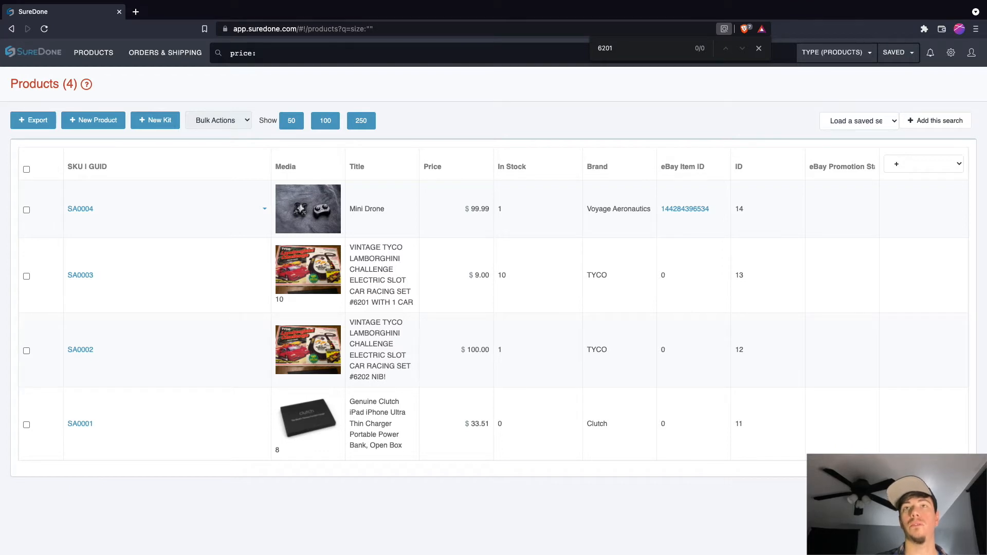
pyautogui.write(':>50')
pyautogui.press('Return')
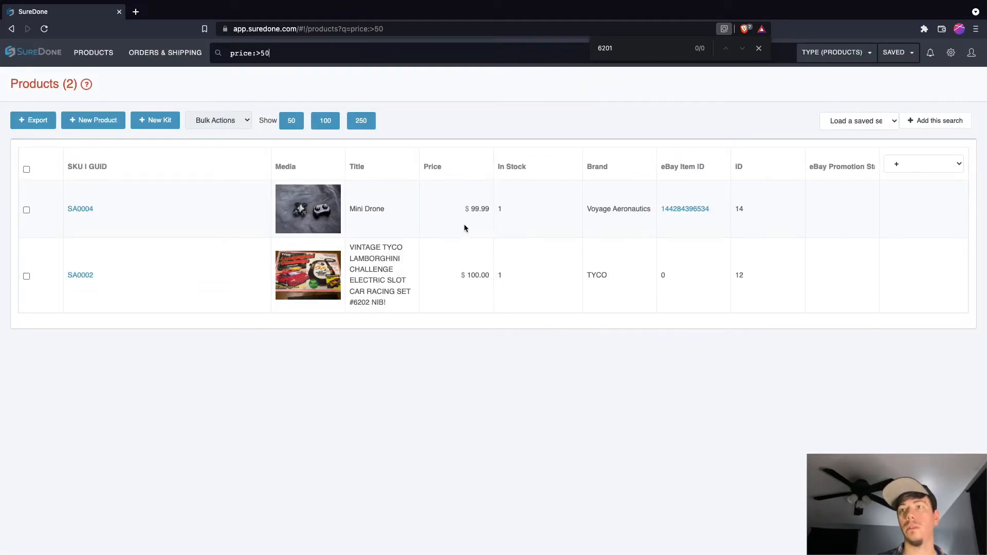
pyautogui.moveTo(466, 275); pyautogui.dragTo(498, 276)
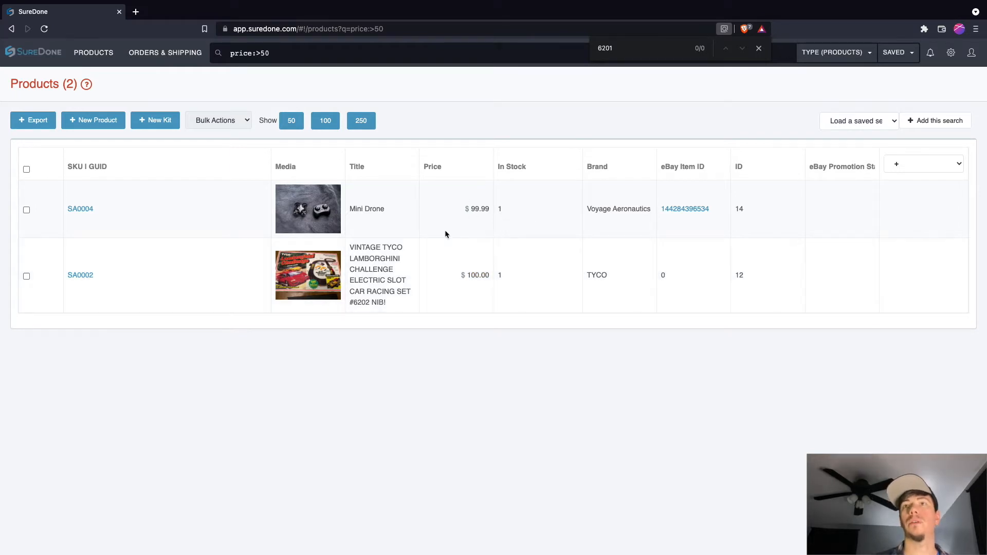
# Step: Replace the product search query with brand:apple and run the search
pyautogui.tripleClick(298, 55)
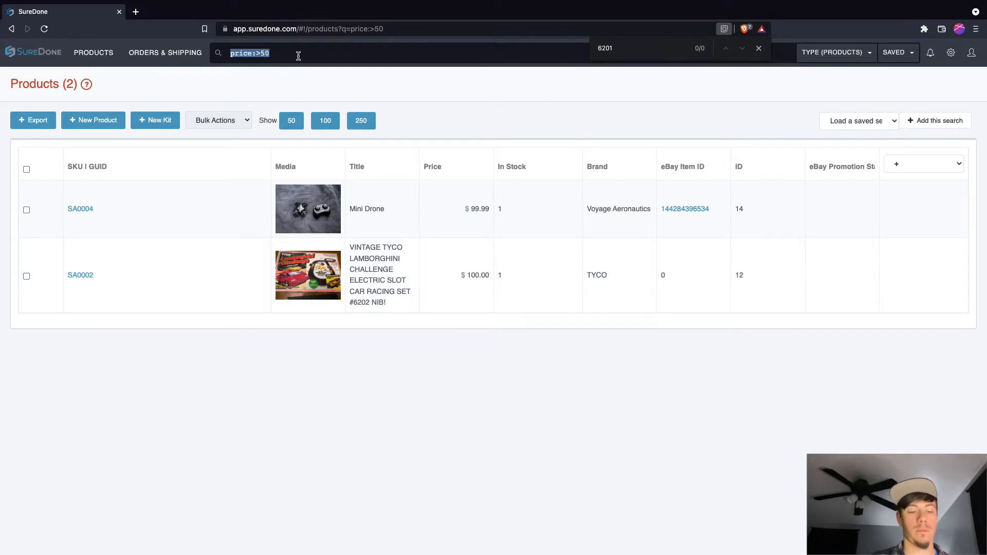
pyautogui.write('brand ')
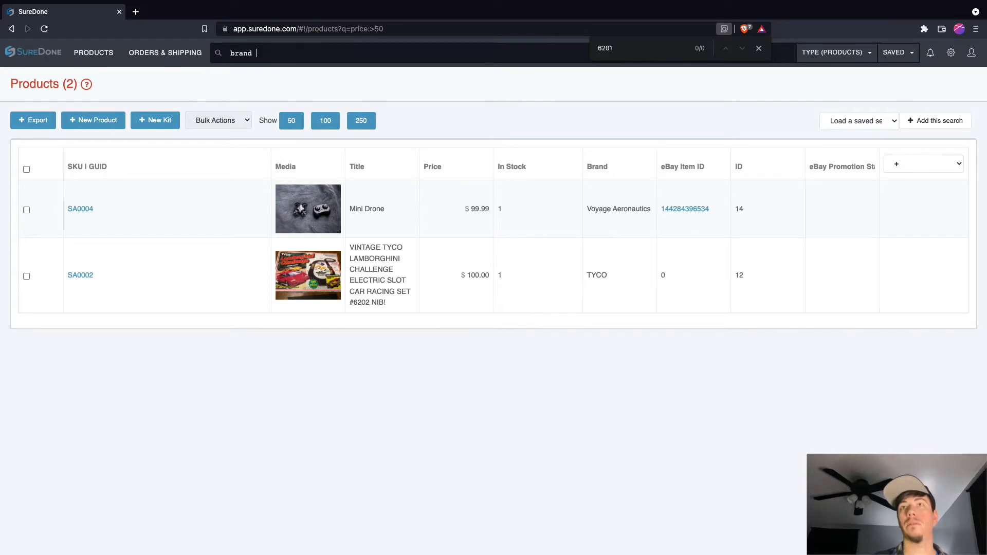
pyautogui.write('apple')
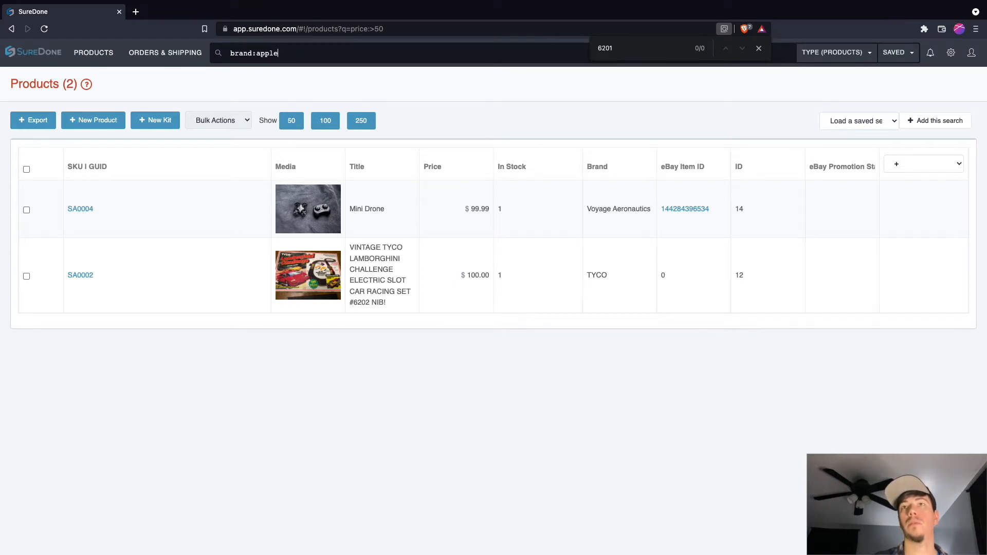
pyautogui.press('Return')
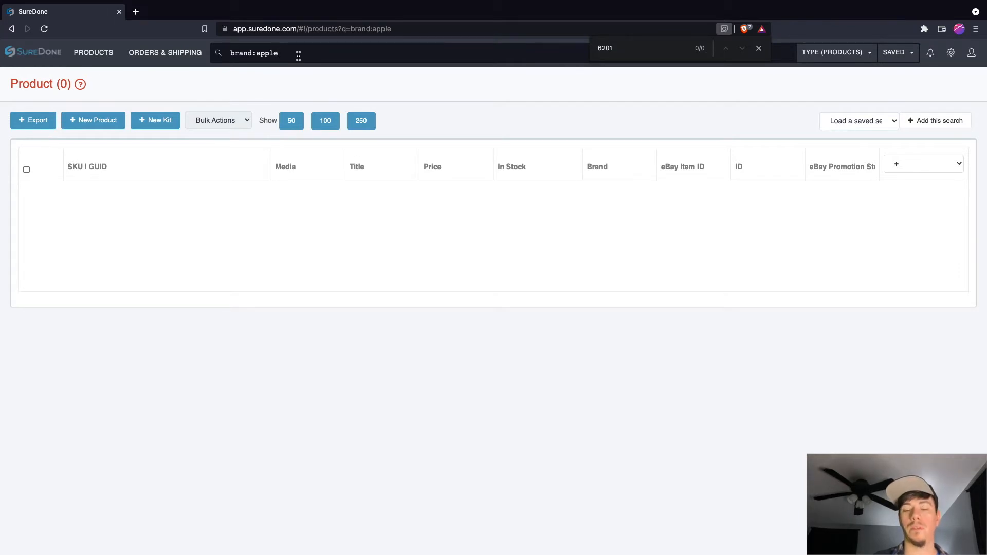
# Step: Change the brand in the product search to tyco and run the search as brand:tyco
pyautogui.press('BackSpace')
pyautogui.press('BackSpace')
pyautogui.press('BackSpace')
pyautogui.press('BackSpace')
pyautogui.press('BackSpace')
pyautogui.write('tyco')
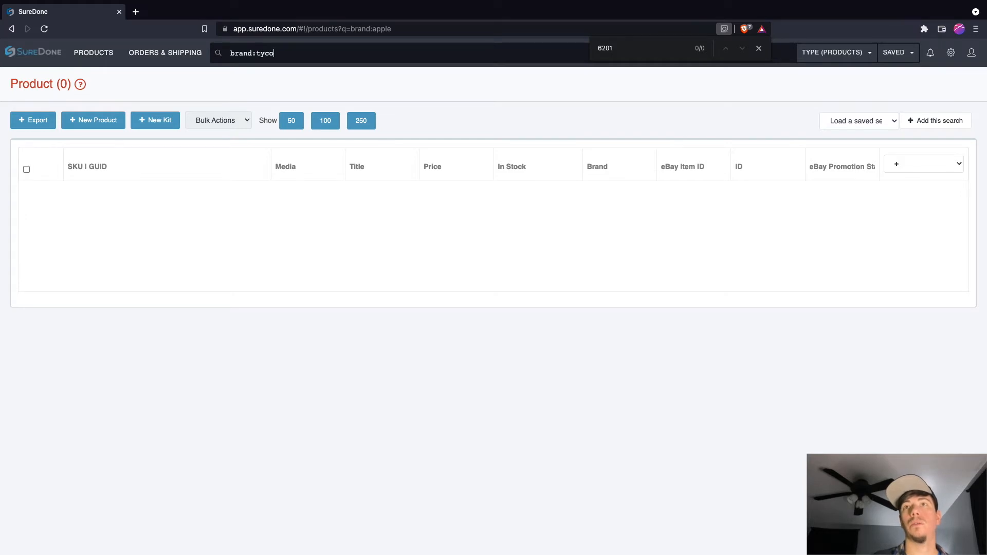
pyautogui.press('Return')
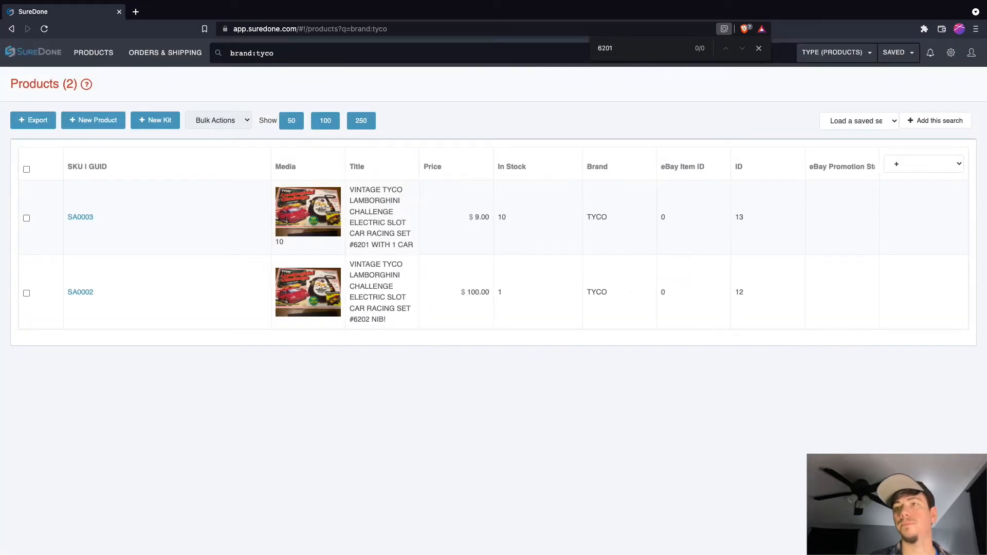
# Step: Clear the search query, open product SA0003 for editing and review its General fields
pyautogui.press('BackSpace')
pyautogui.press('BackSpace')
pyautogui.press('BackSpace')
pyautogui.press('BackSpace')
pyautogui.press('BackSpace')
pyautogui.press('BackSpace')
pyautogui.press('BackSpace')
pyautogui.press('BackSpace')
pyautogui.press('BackSpace')
pyautogui.press('BackSpace')
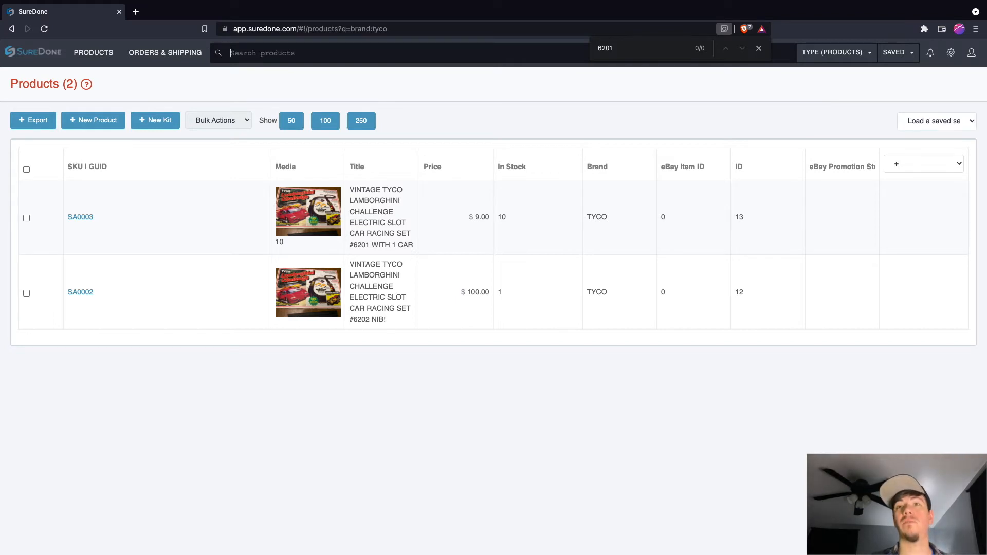
pyautogui.click(89, 218)
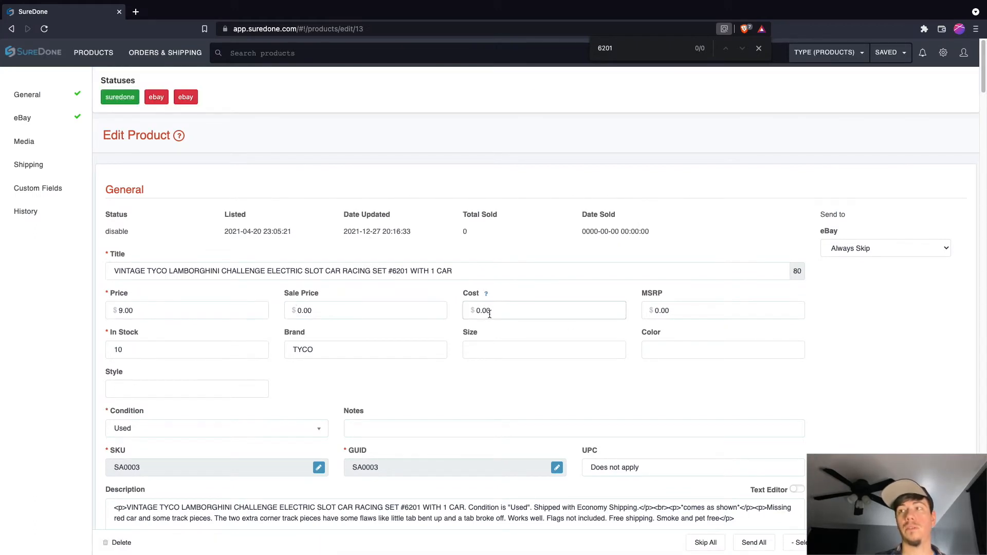
pyautogui.scroll(-3, 226, 341)
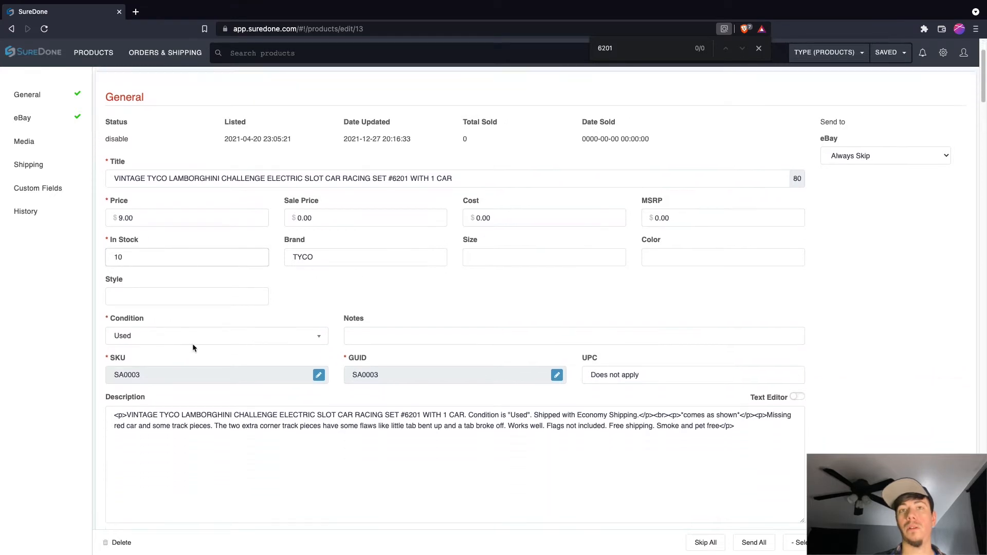
pyautogui.scroll(3, 278, 232)
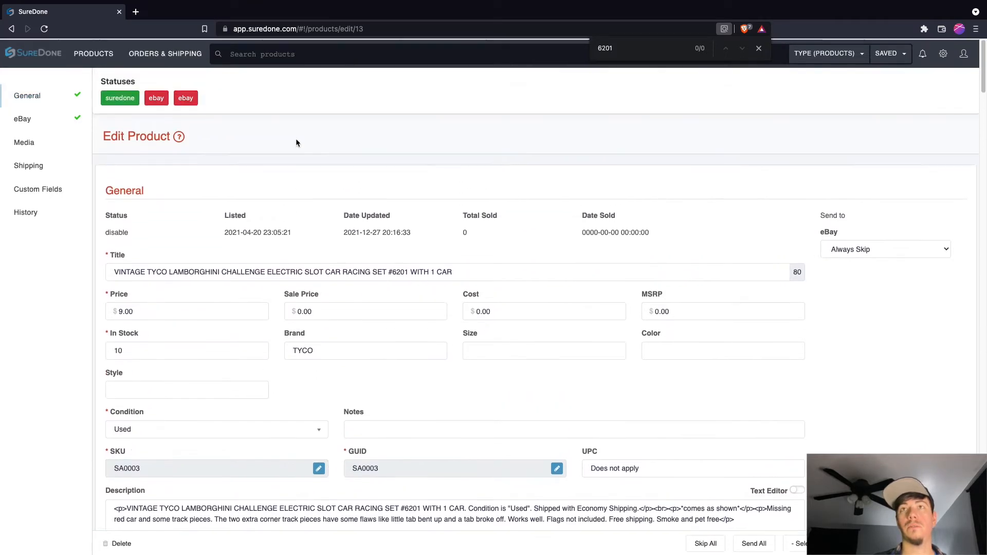
# Step: Search the products by condition with the query condition:new
pyautogui.click(273, 59)
pyautogui.write('condition:')
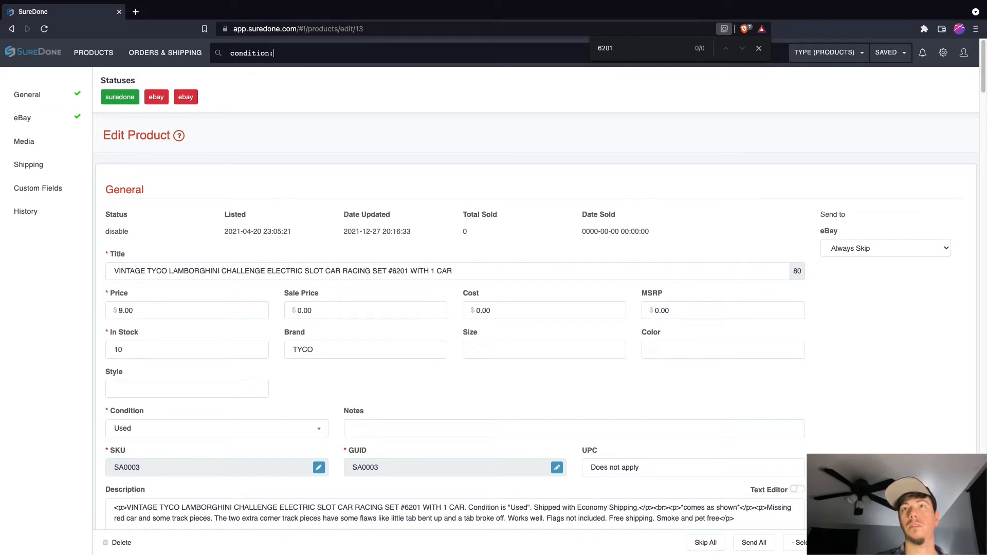
pyautogui.write('new')
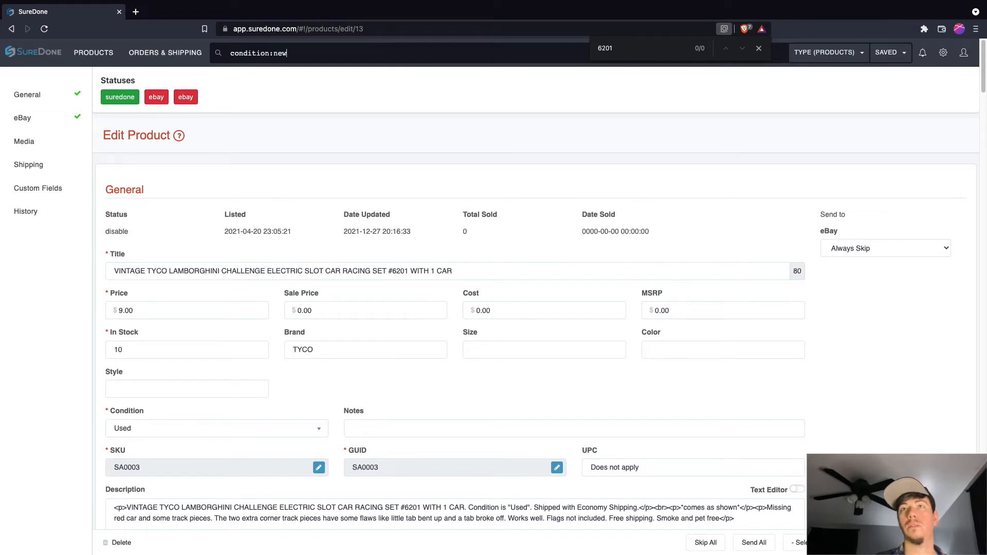
pyautogui.press('Return')
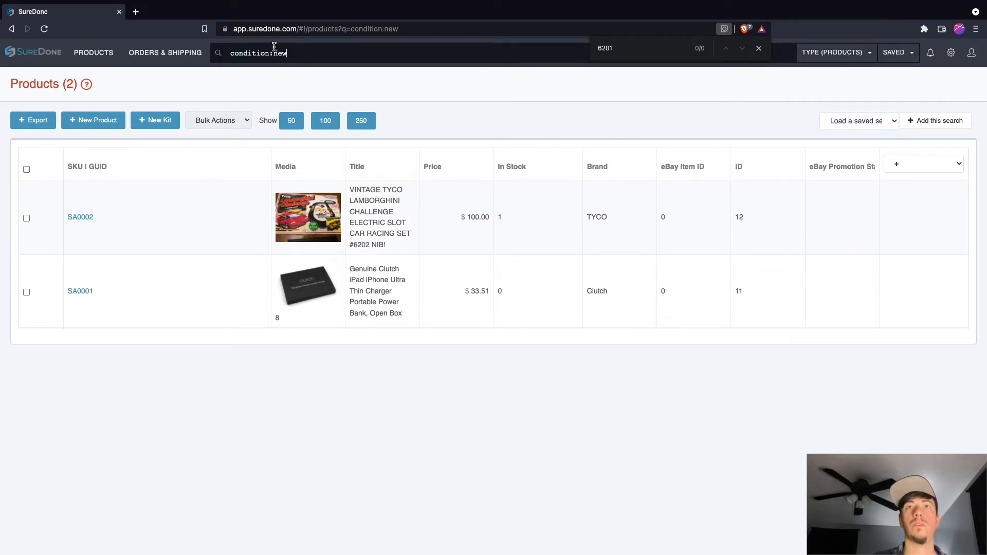
# Step: Return to product SA0003 and inspect the Date Updated label and its value in the page code to find the field name
pyautogui.click(9, 29)
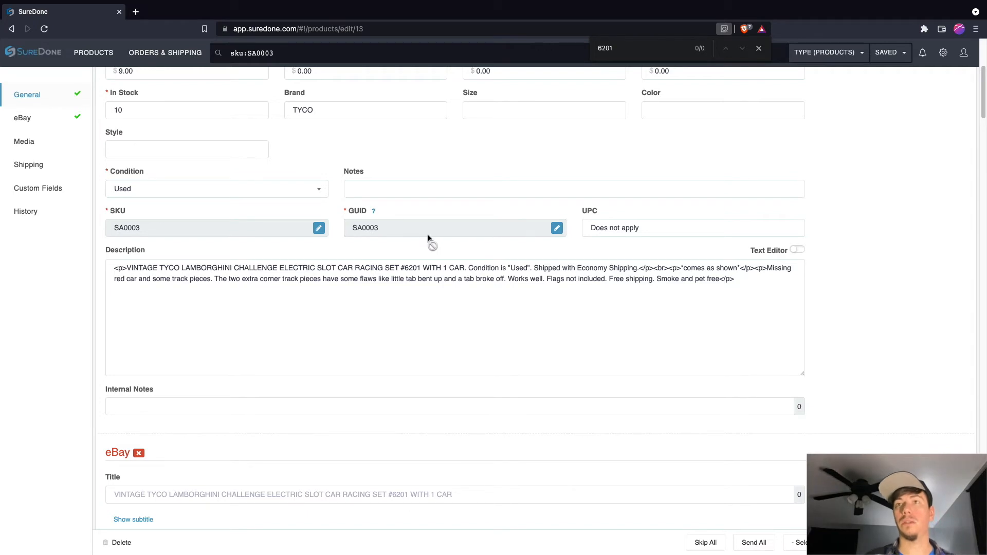
pyautogui.scroll(5, 244, 186)
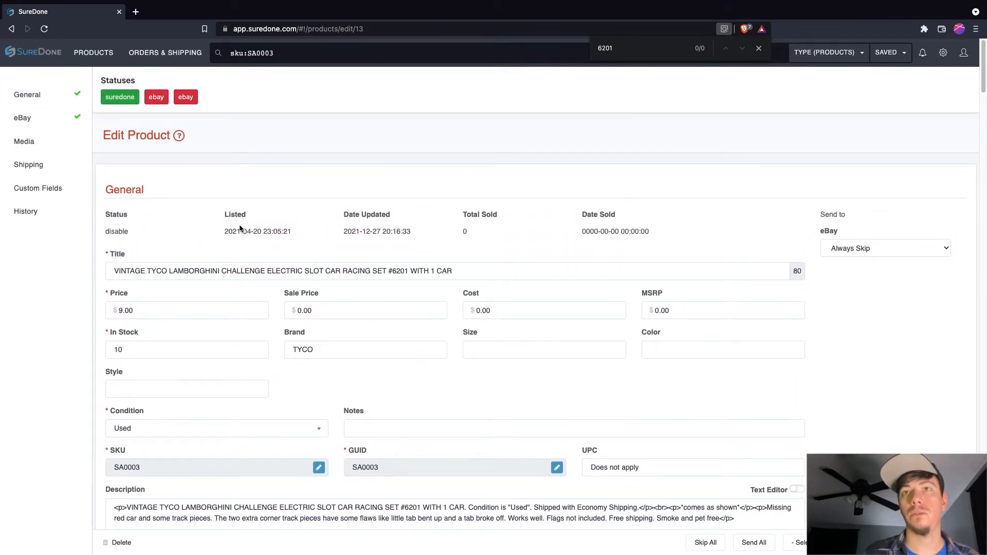
pyautogui.scroll(-1, 501, 225)
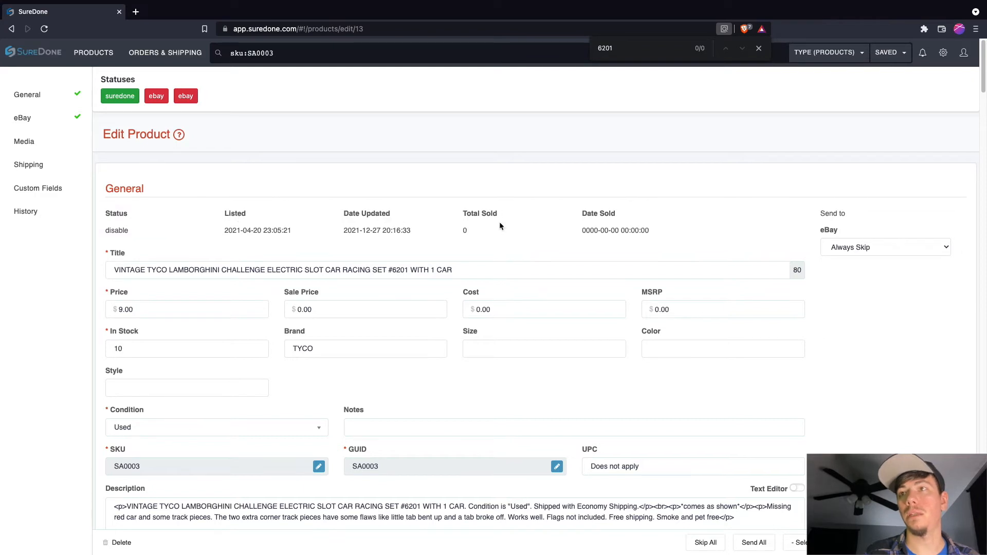
pyautogui.rightClick(359, 213)
pyautogui.rightClick(353, 214)
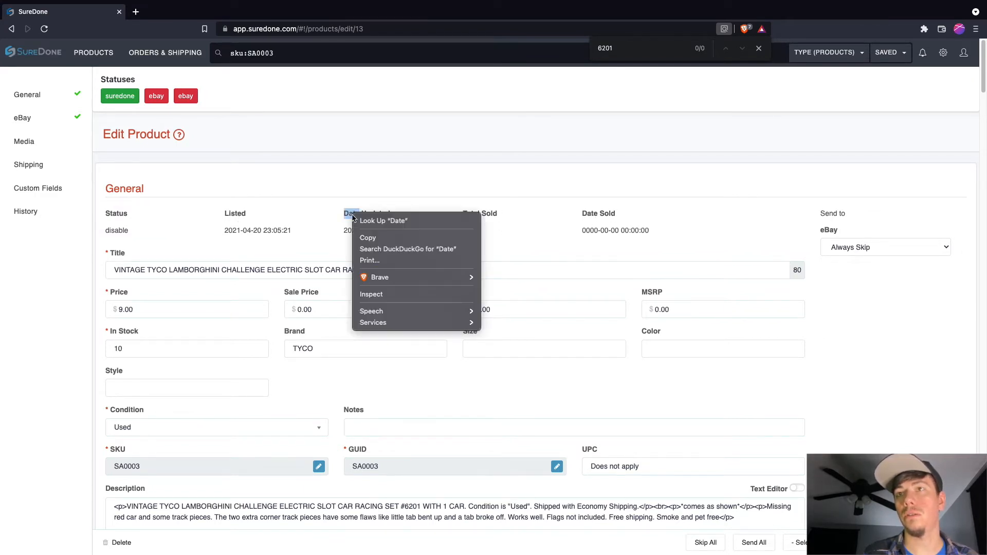
pyautogui.click(381, 299)
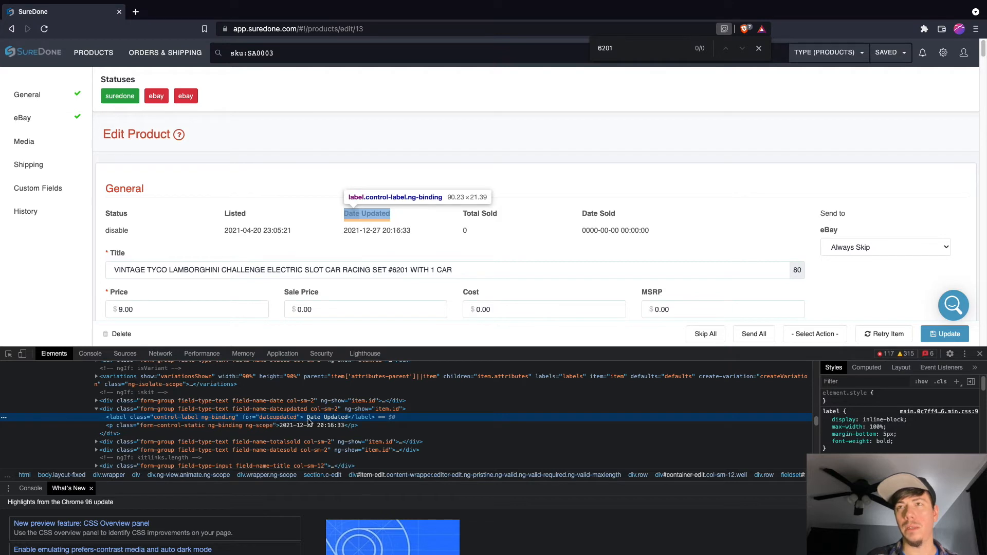
pyautogui.click(281, 428)
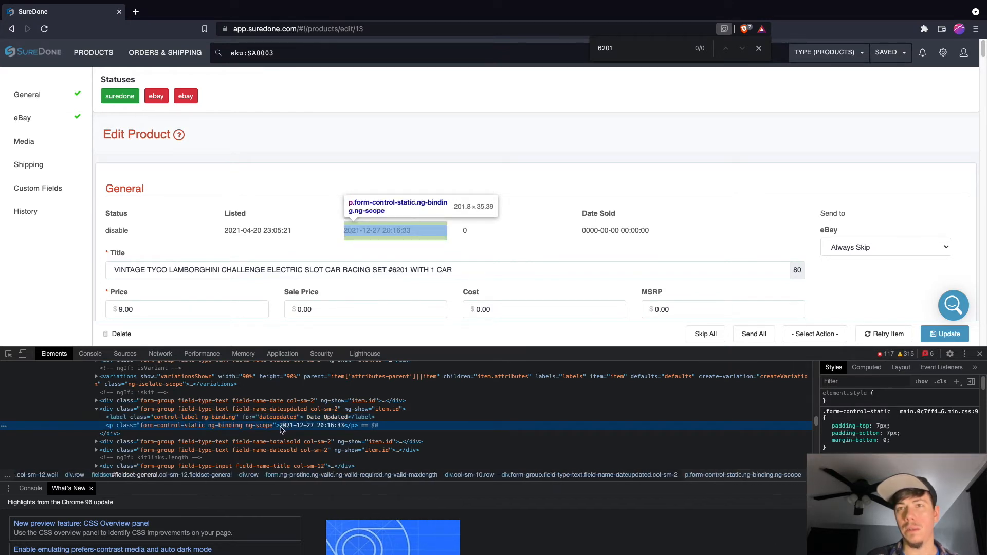
# Step: Copy only the date part, 2021-12-27, of the Date Updated value
pyautogui.click(343, 229)
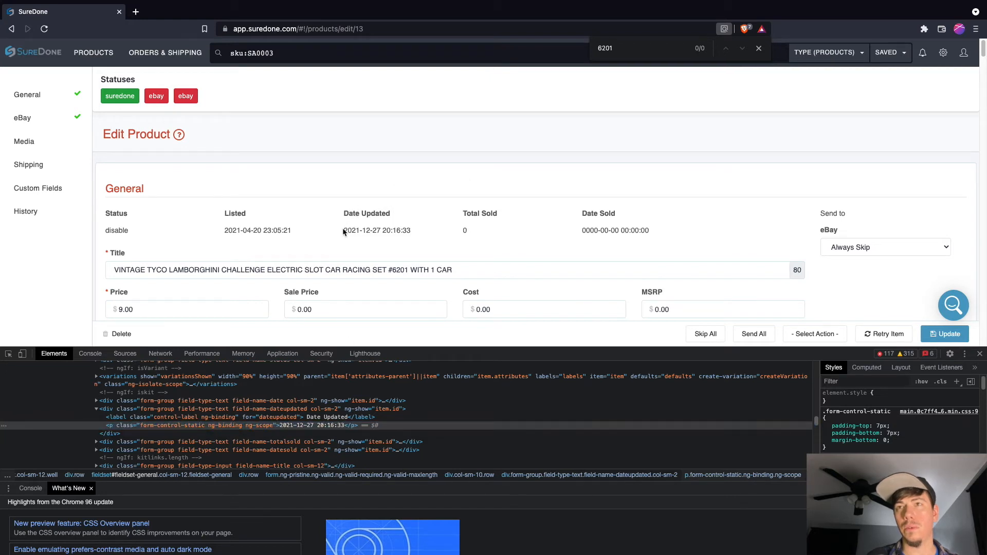
pyautogui.moveTo(343, 229); pyautogui.dragTo(380, 231)
pyautogui.rightClick(368, 231)
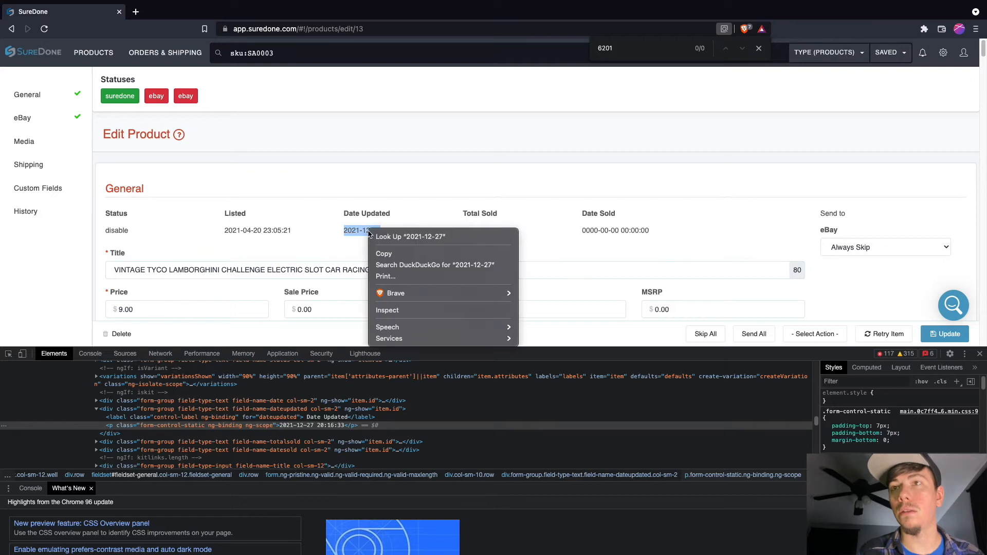
pyautogui.click(392, 255)
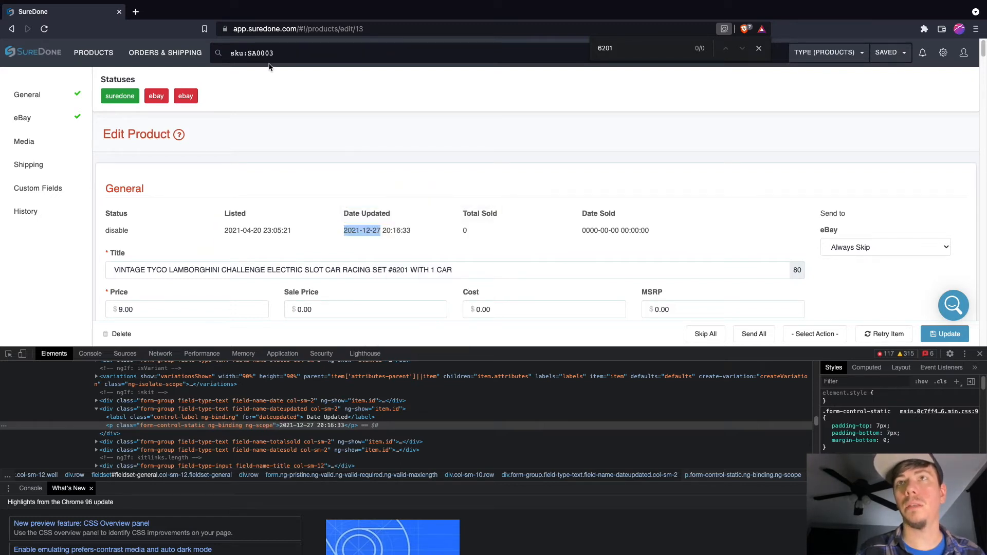
# Step: Search the products by update date with the query dateupdated:2021-12-27, correcting the field name if it is misspelled
pyautogui.click(235, 59)
pyautogui.hotkey('ctrl', 'a')
pyautogui.write('d')
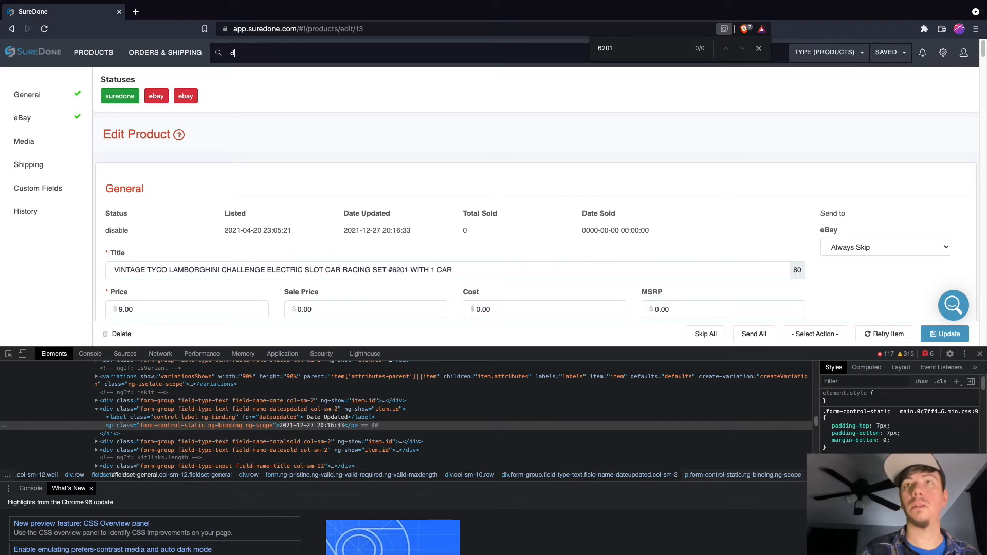
pyautogui.write('ateup')
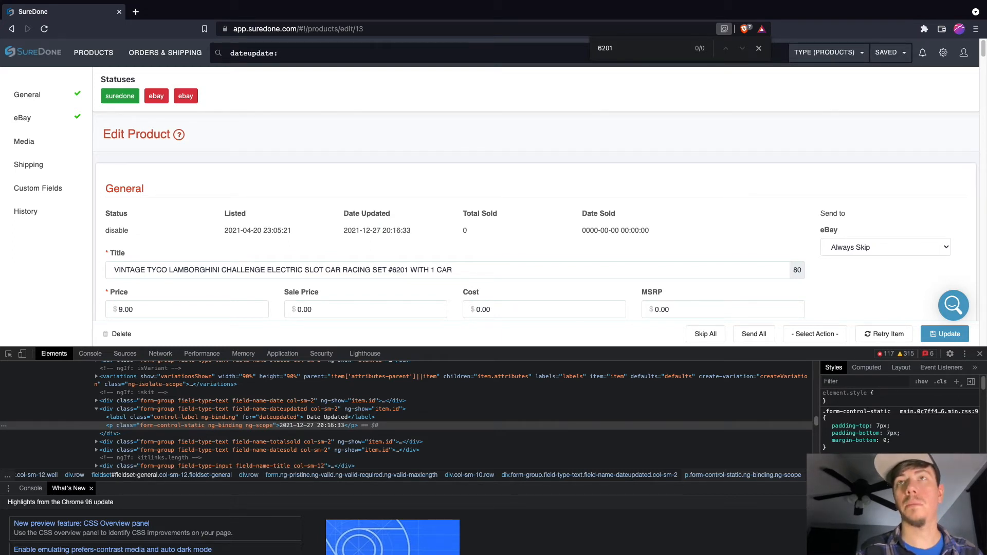
pyautogui.write('date:')
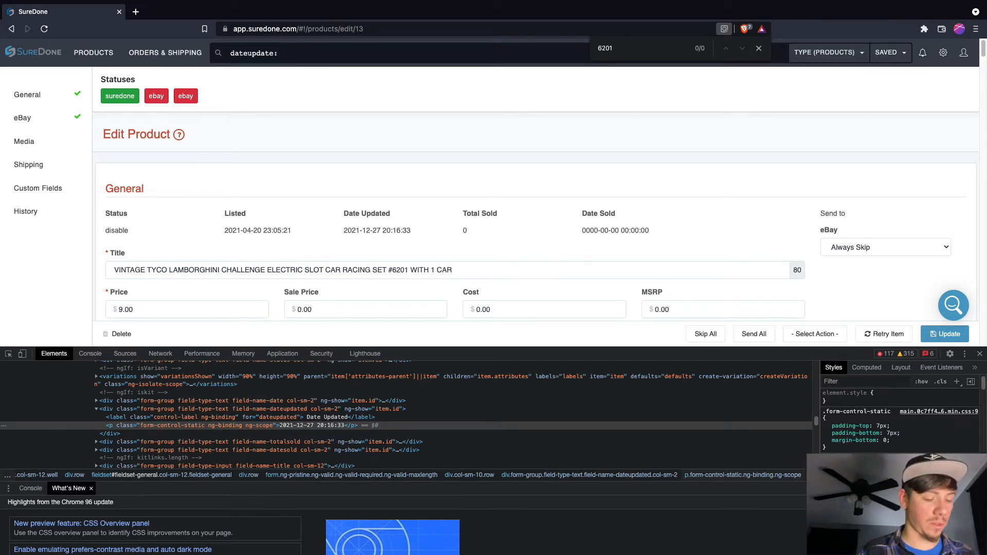
pyautogui.write('2021-12-27')
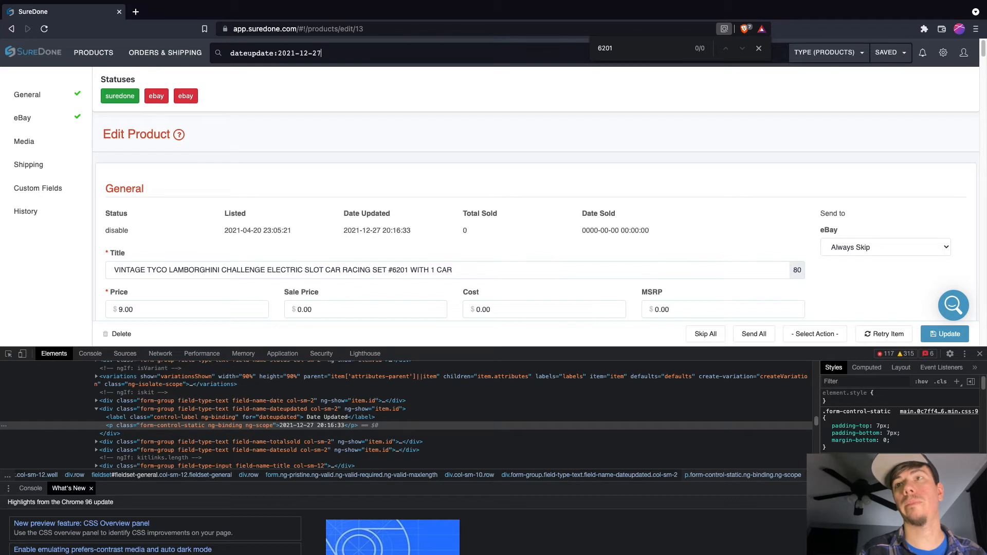
pyautogui.press('Return')
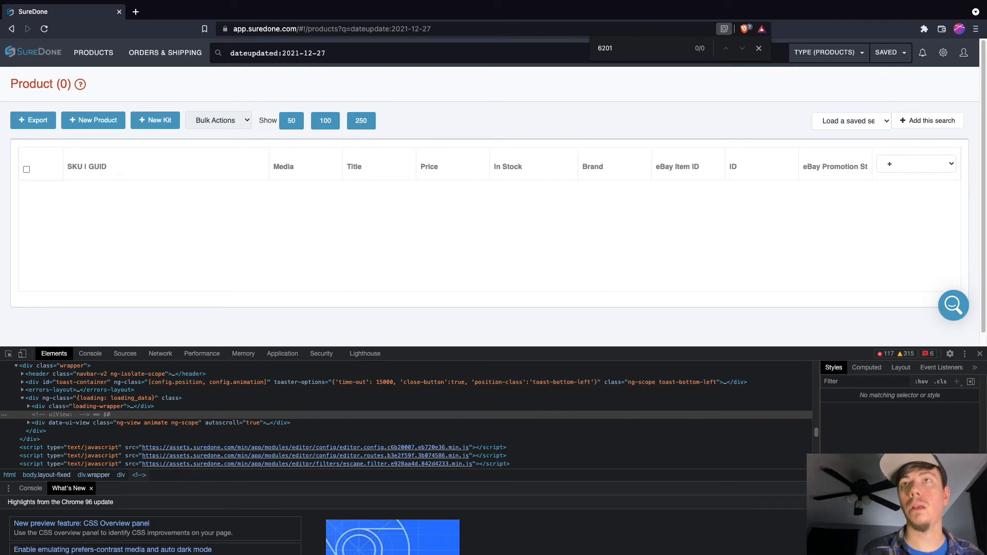
pyautogui.press('Return')
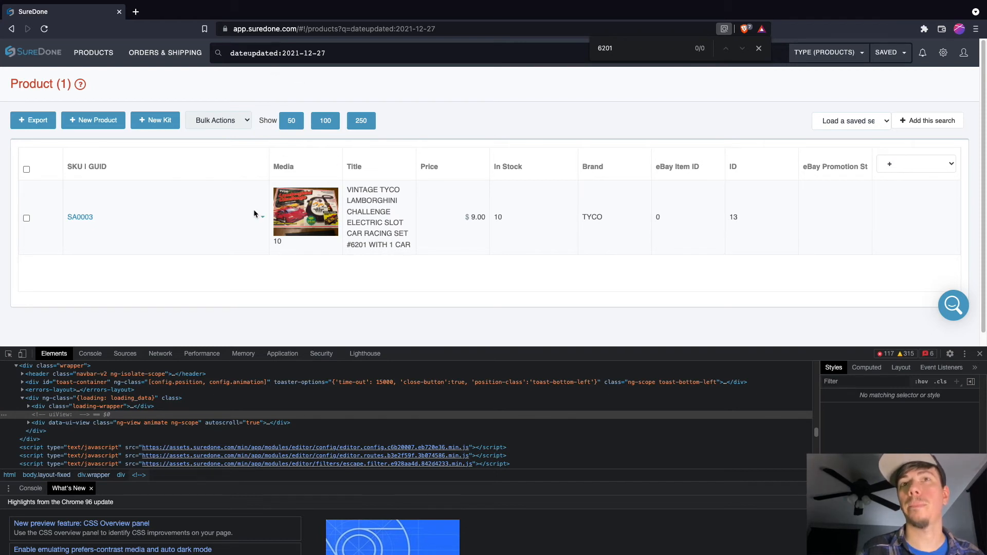
# Step: Open product SA0003 from the search results and look through its sections for the custom fields such as MPN
pyautogui.scroll(-10, 295, 138)
pyautogui.scroll(-15, 295, 140)
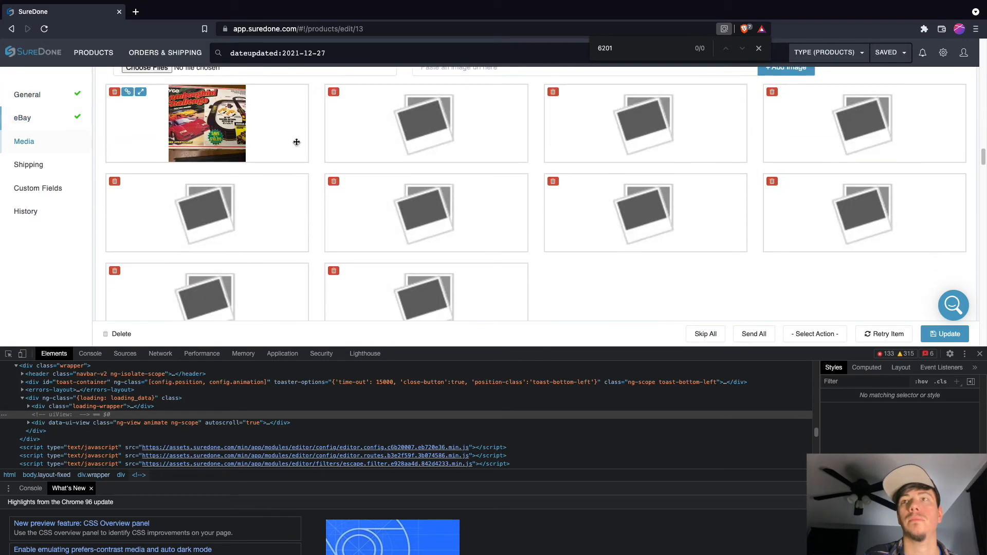
pyautogui.scroll(-20, 289, 191)
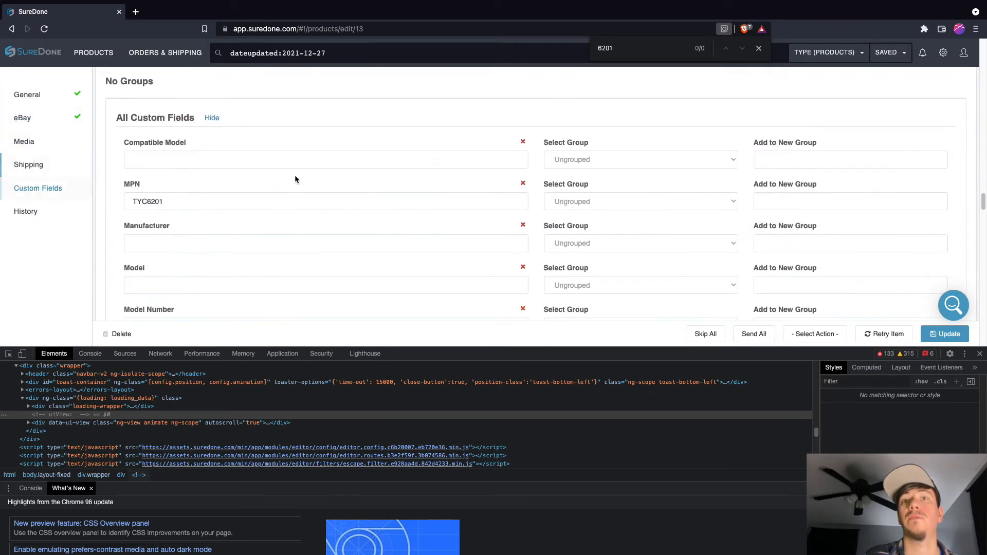
pyautogui.scroll(-10, 324, 189)
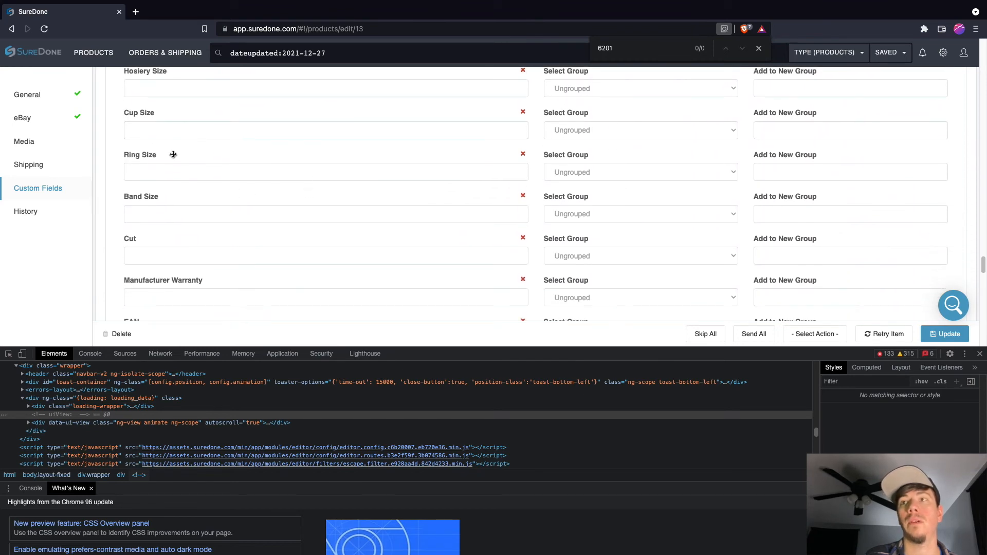
pyautogui.click(95, 189)
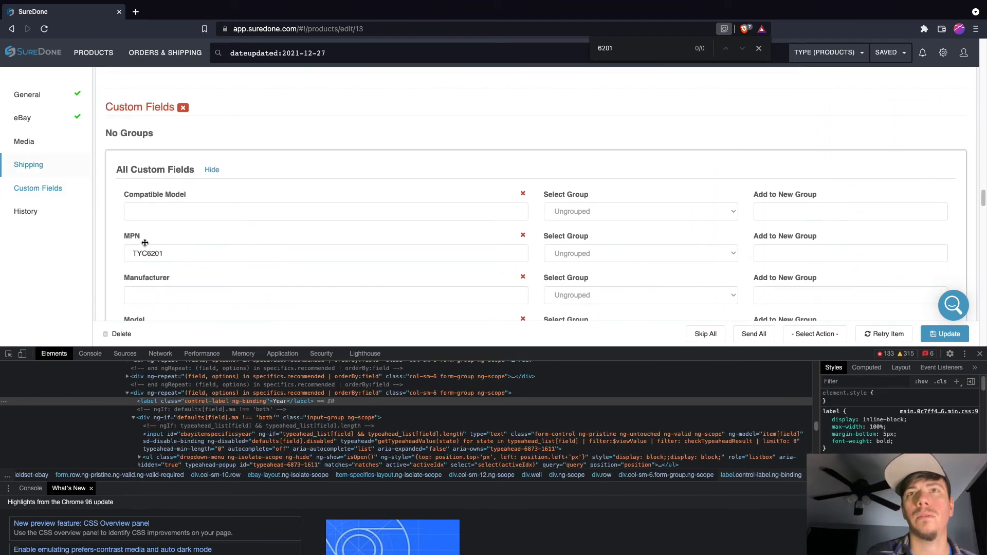
# Step: Inspect the MPN label under All Custom Fields in the page code to find the custom field's name
pyautogui.rightClick(132, 237)
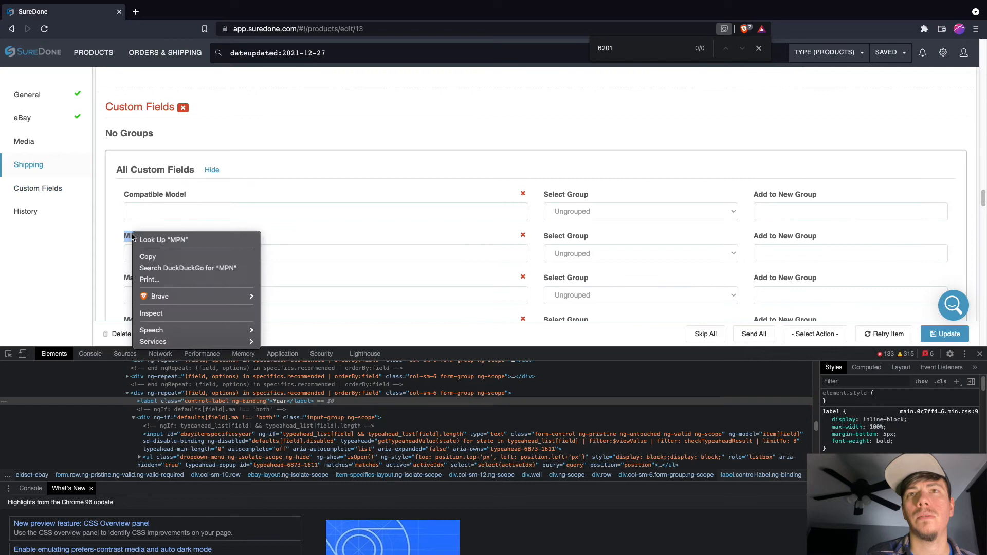
pyautogui.click(165, 310)
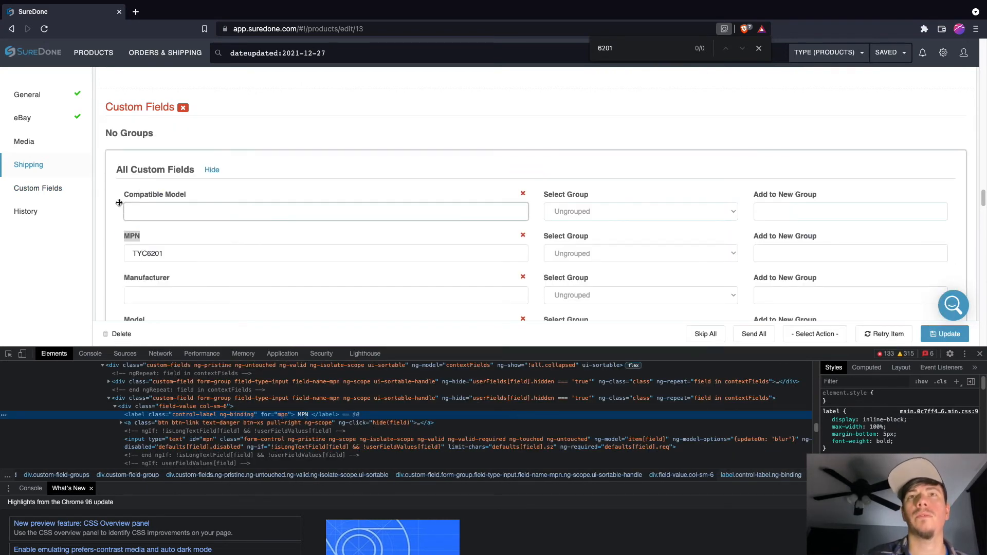
pyautogui.moveTo(115, 169); pyautogui.dragTo(205, 174)
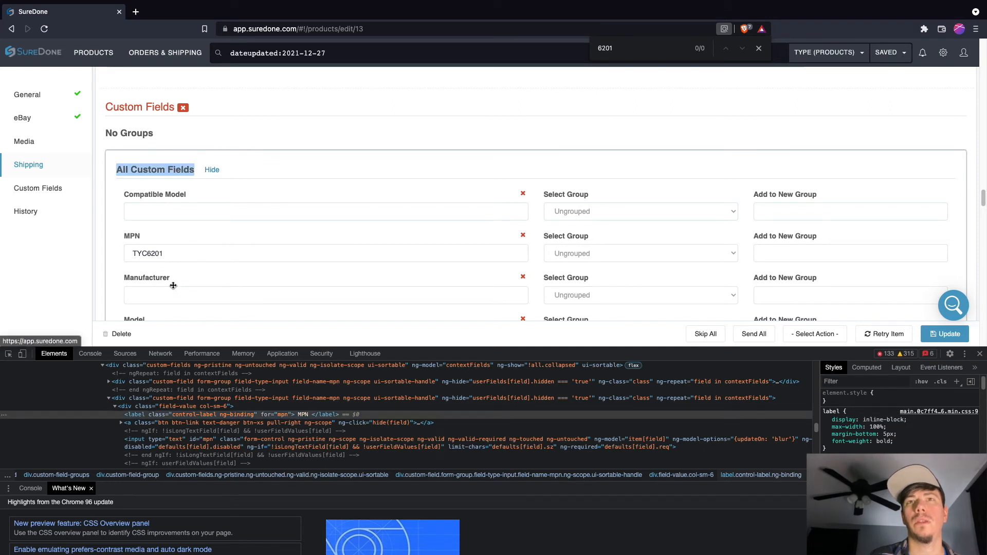
pyautogui.rightClick(131, 236)
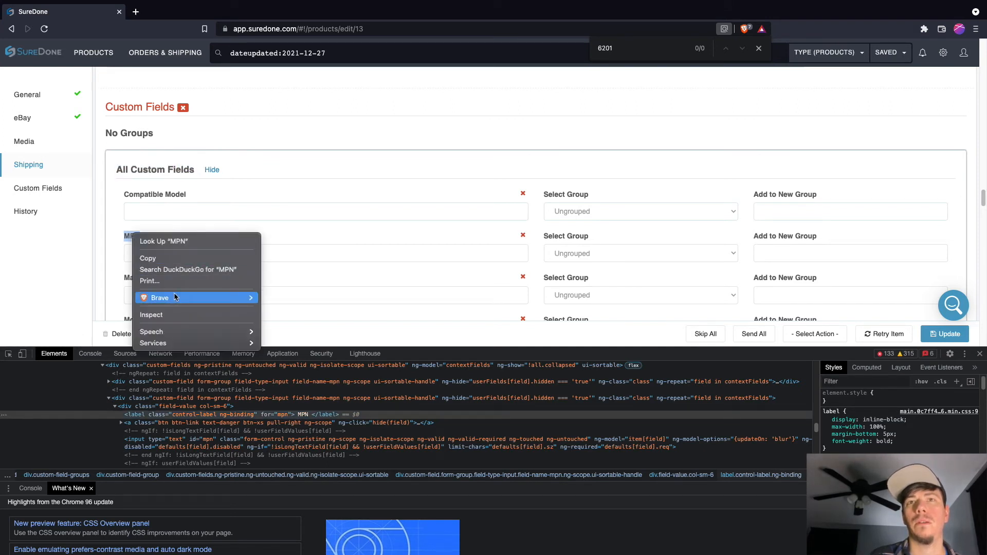
pyautogui.click(167, 317)
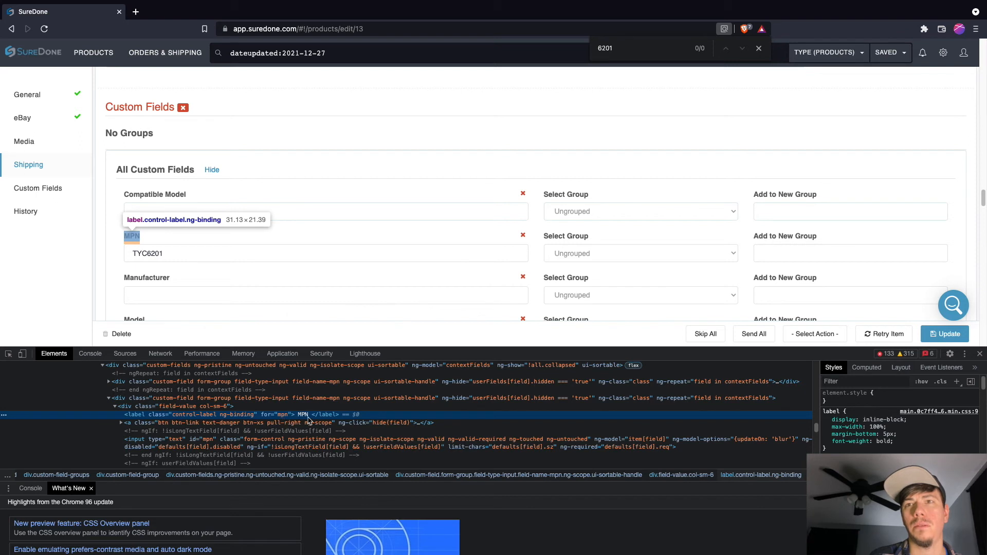
pyautogui.doubleClick(282, 415)
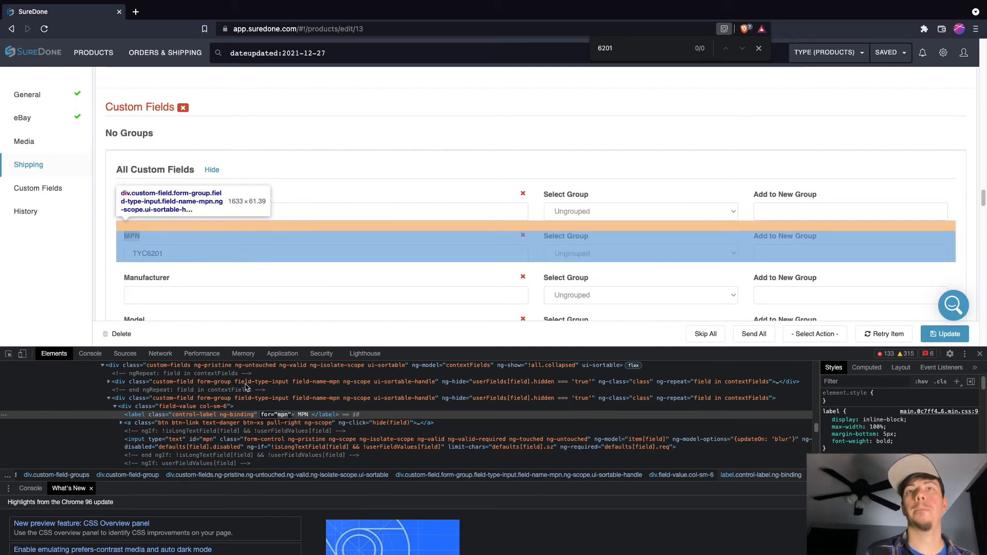
pyautogui.click(134, 252)
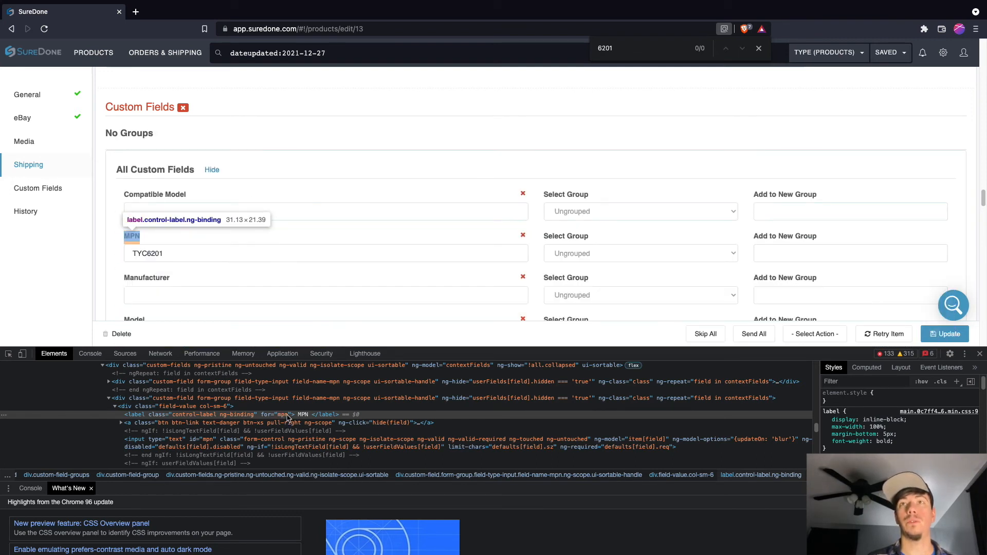
# Step: Copy the product's MPN value and replace the date query with mpn:TYC6201 to search the products by that custom field
pyautogui.click(254, 57)
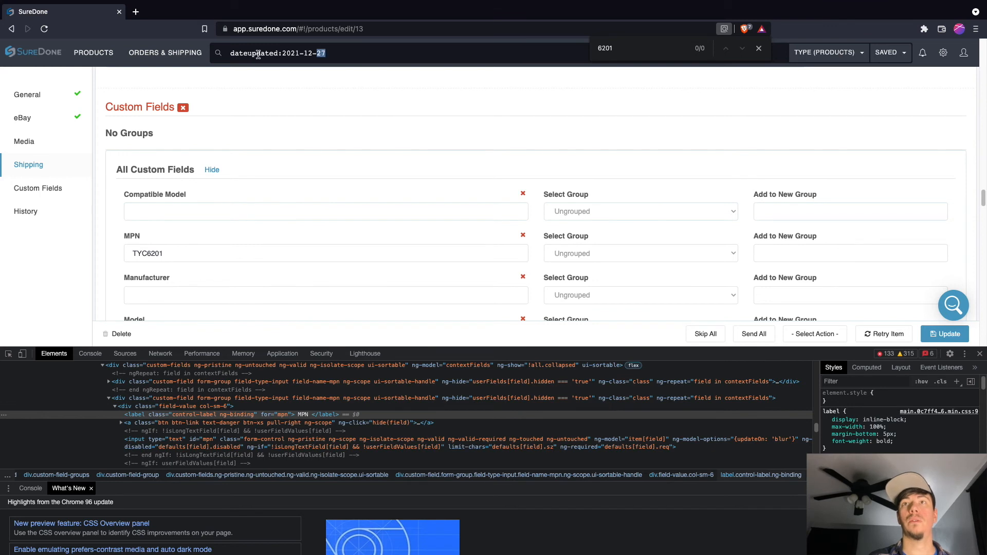
pyautogui.click(330, 54)
pyautogui.doubleClick(170, 253)
pyautogui.press('super+c')
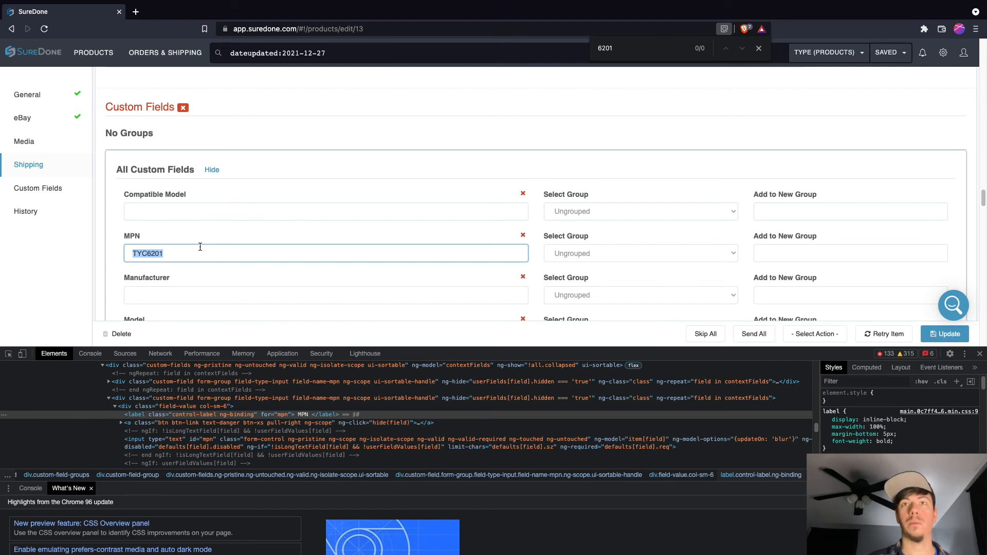
pyautogui.moveTo(329, 53); pyautogui.dragTo(228, 54)
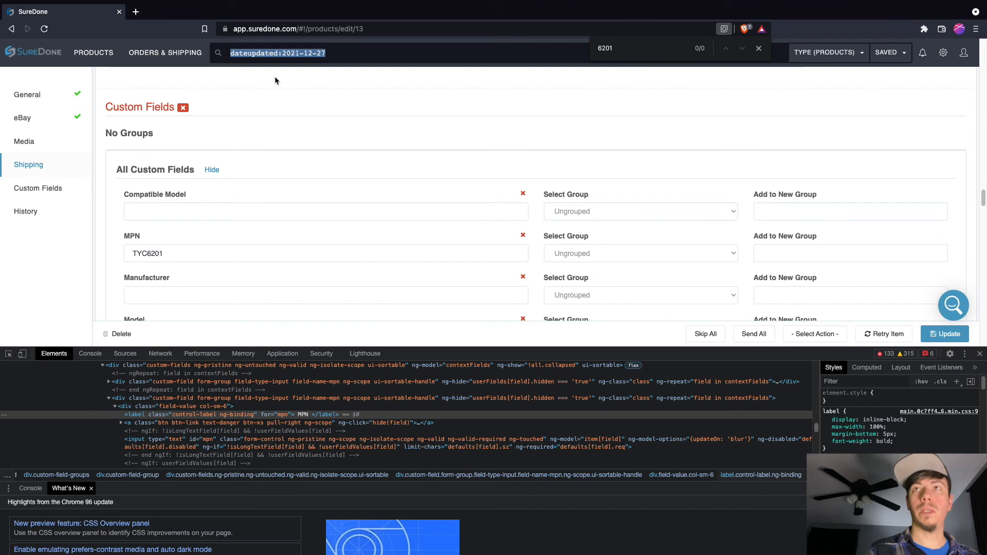
pyautogui.press('BackSpace')
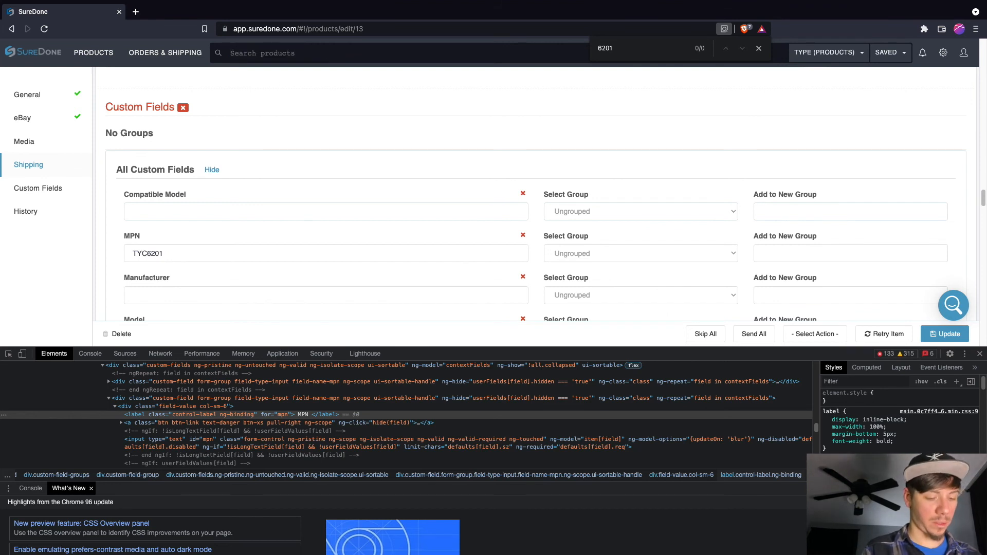
pyautogui.write('m')
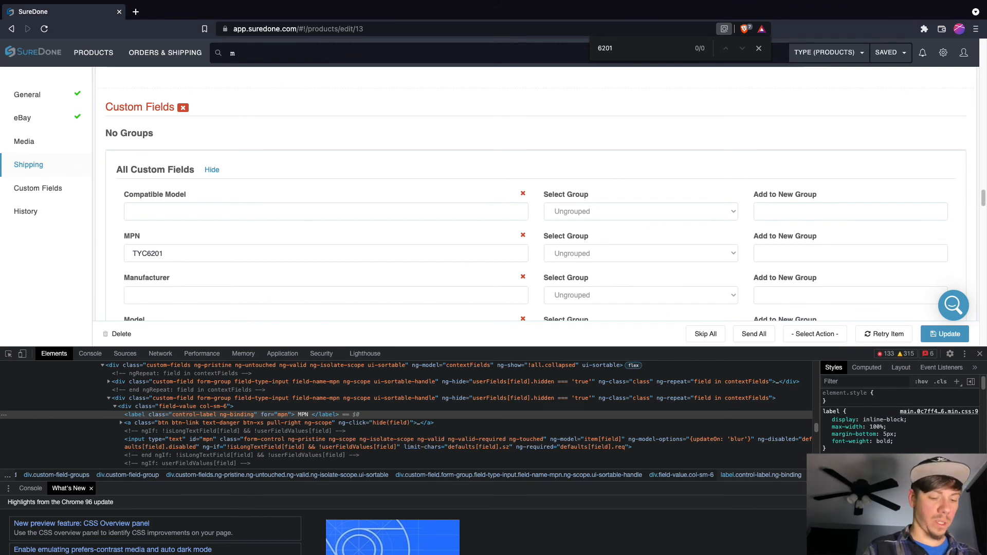
pyautogui.write('pn:')
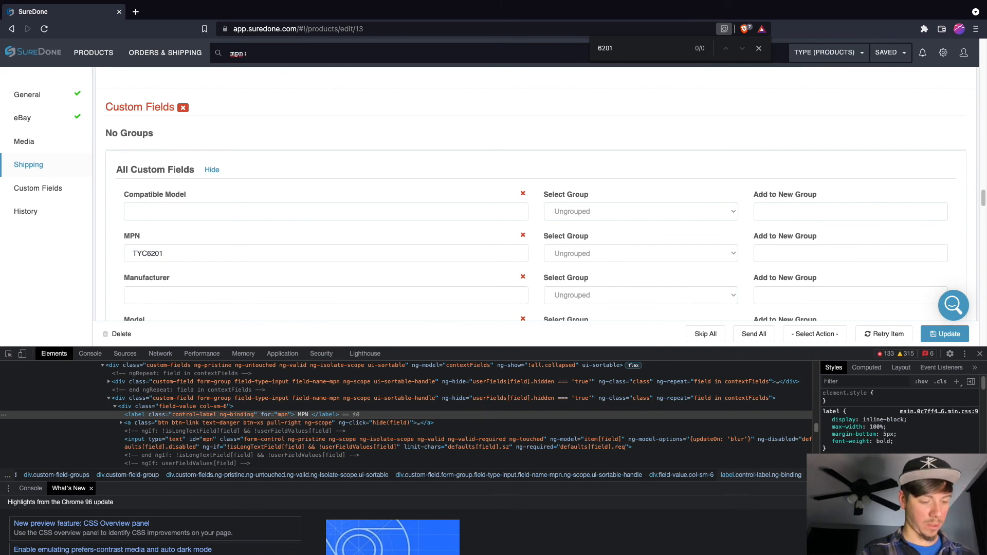
pyautogui.press('super+v')
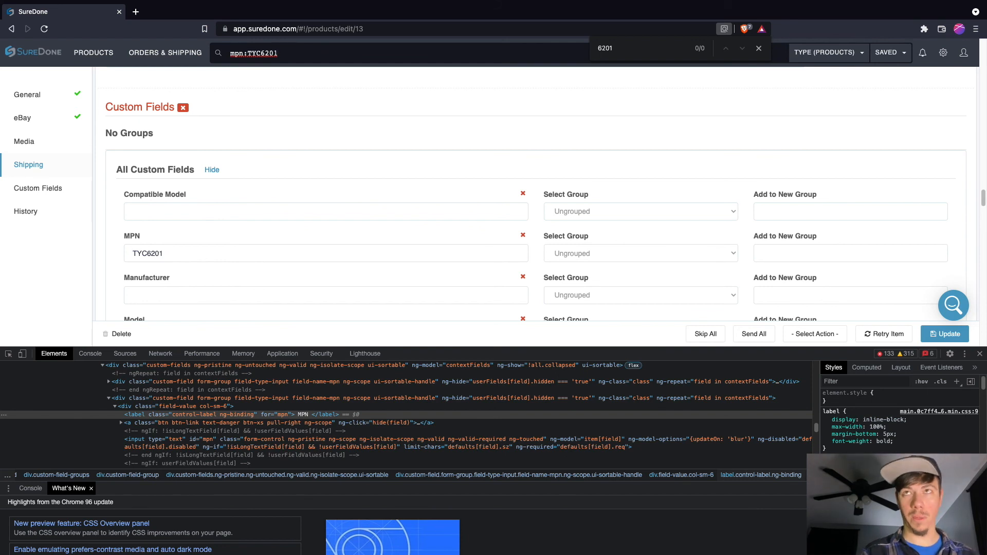
pyautogui.press('Return')
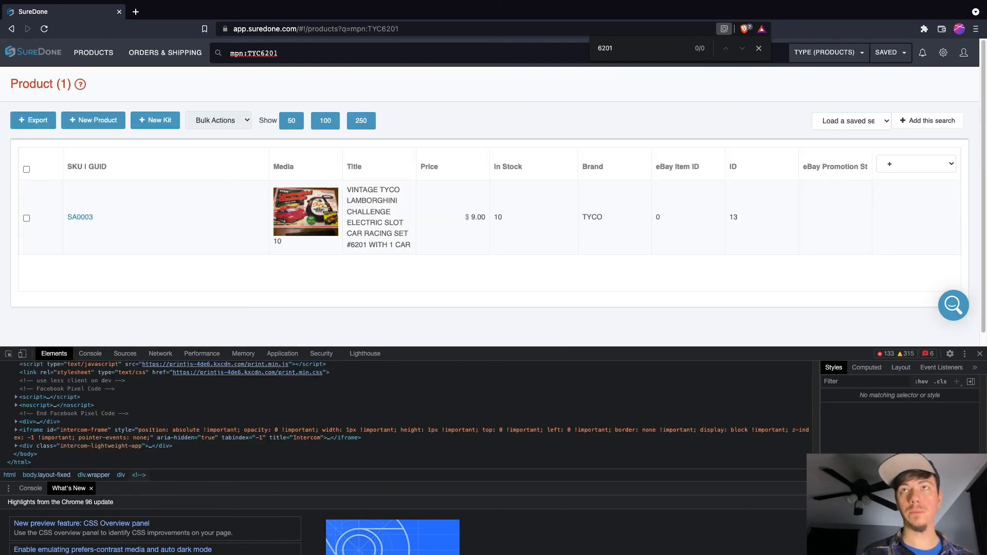